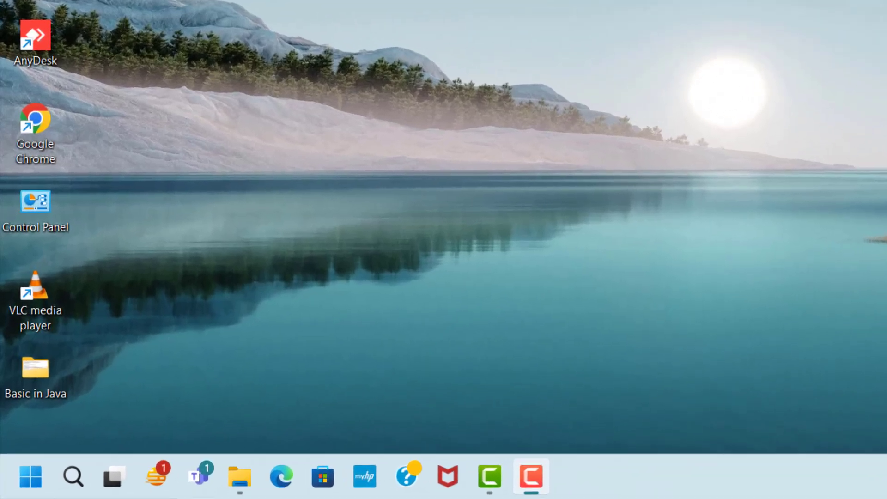
Open the Roaming application data folder by running %appdata% from the Run dialog
key("super+r")
type("%a")
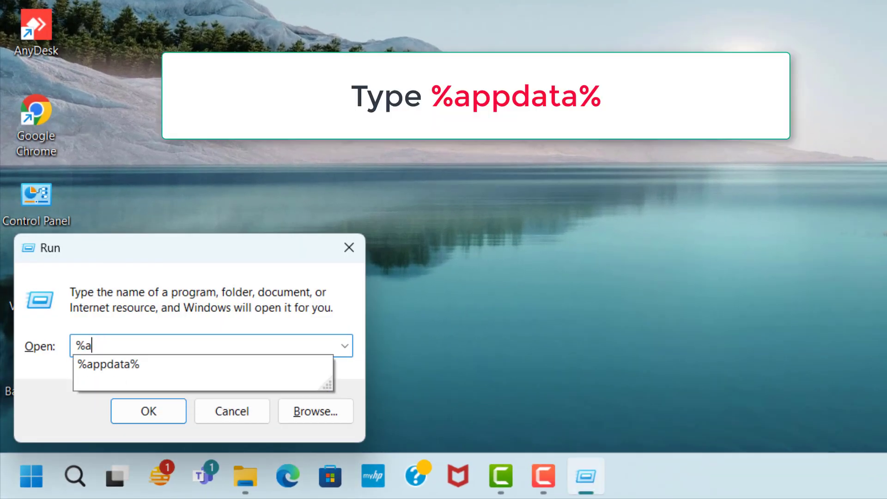
type("ppdata%")
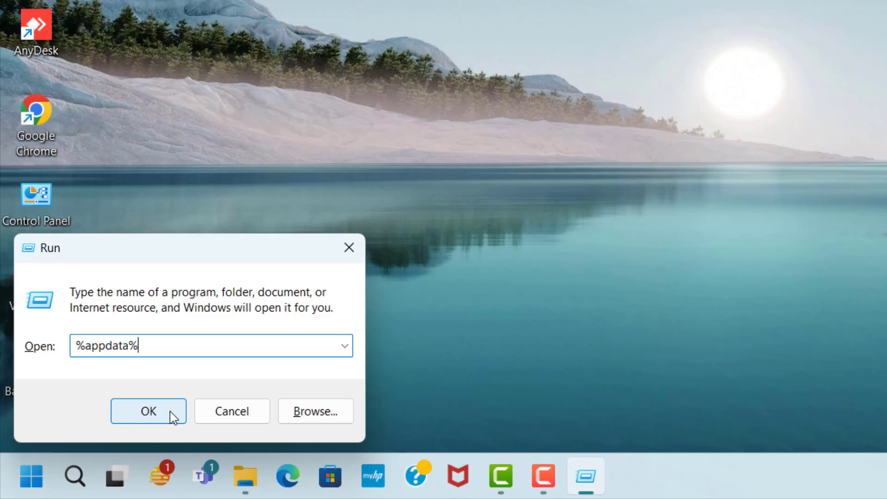
left_click(173, 417)
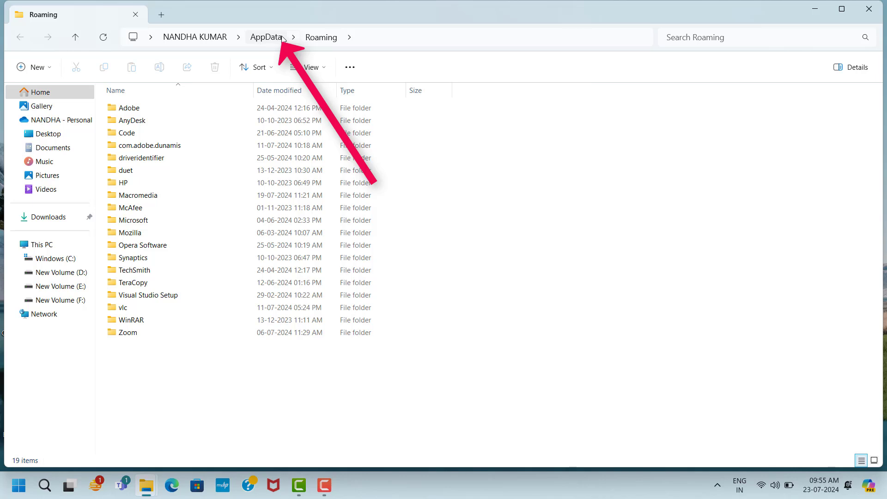
Go up to the AppData folder and open the Temp folder inside Local
left_click(267, 36)
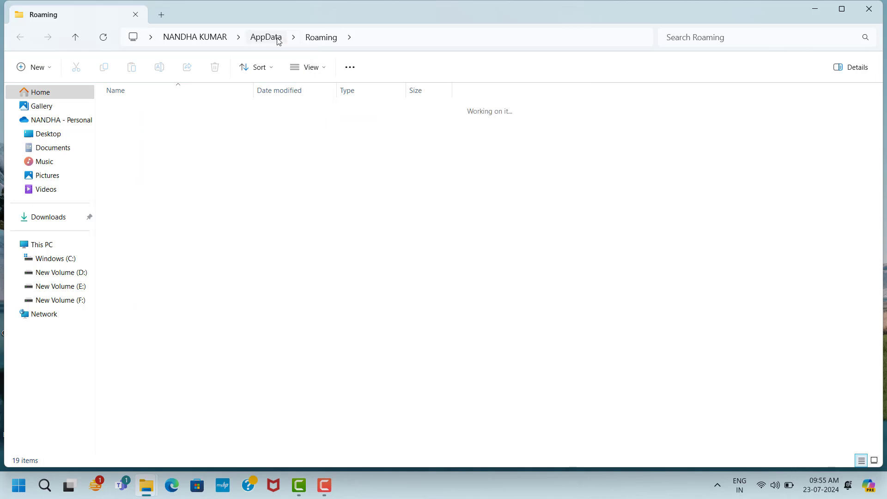
left_click(129, 108)
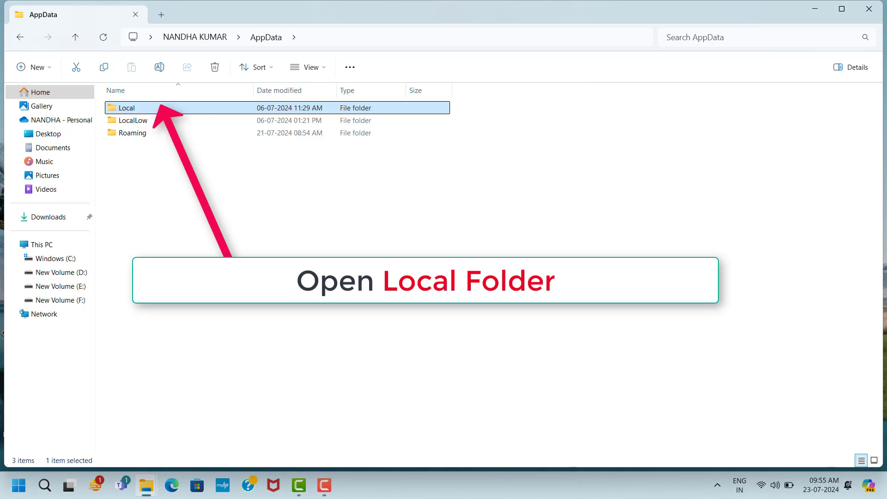
double_click(155, 113)
left_click(141, 411)
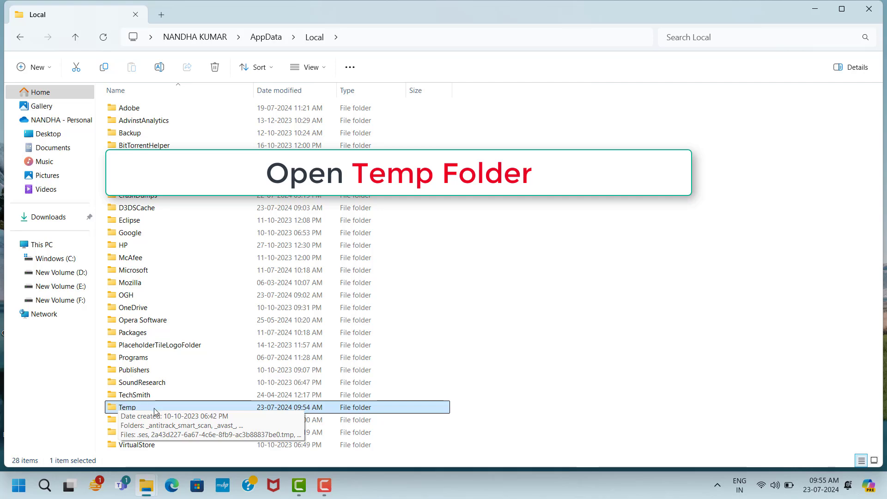
double_click(121, 409)
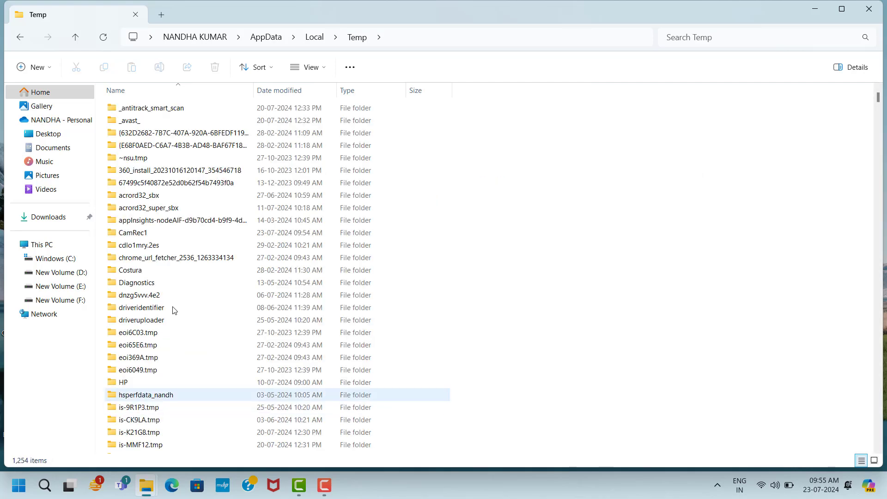
Select all files and folders in the Local Temp folder and bring up the options for deleting them
left_click(214, 113)
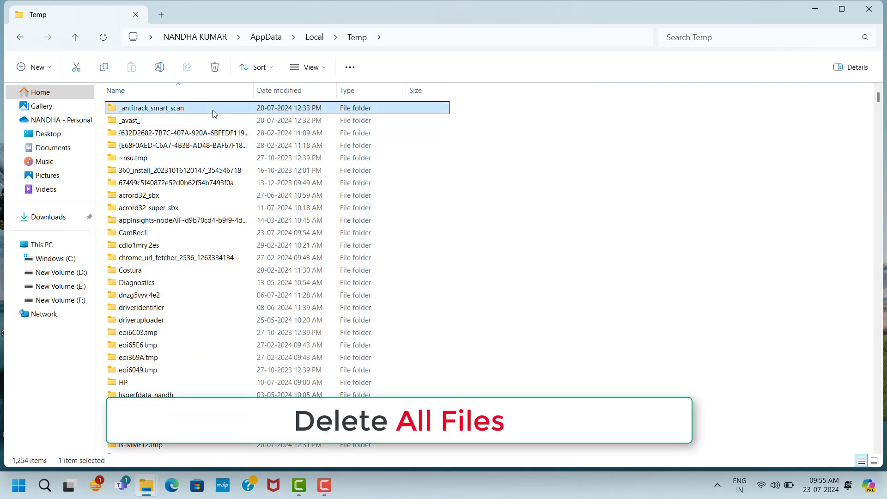
key("ctrl+a")
right_click(214, 112)
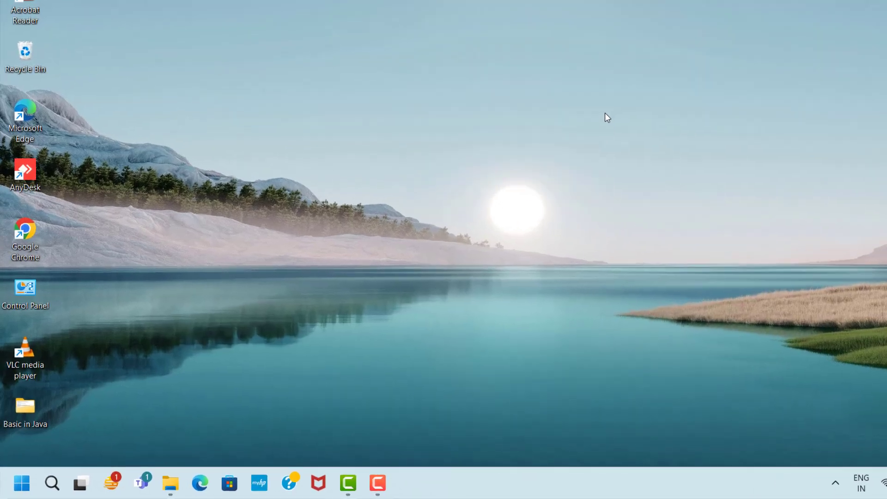
Open the Windows Temp folder by running temp from the Run dialog
key("super+r")
type("temp")
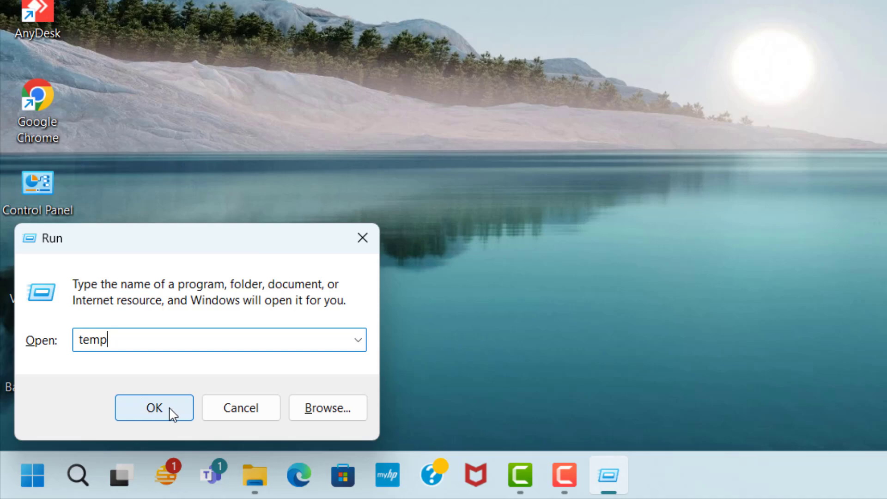
left_click(167, 410)
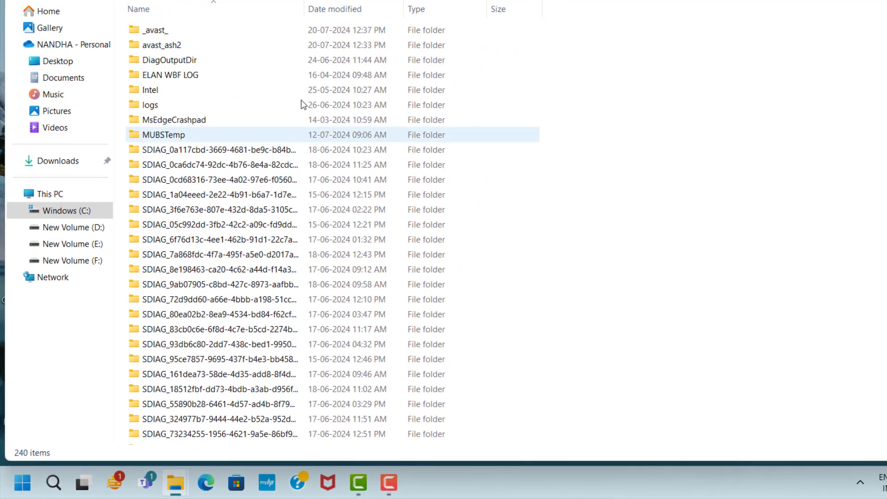
Select everything in the Windows Temp folder and bring up the options for deleting the selection
left_click(314, 31)
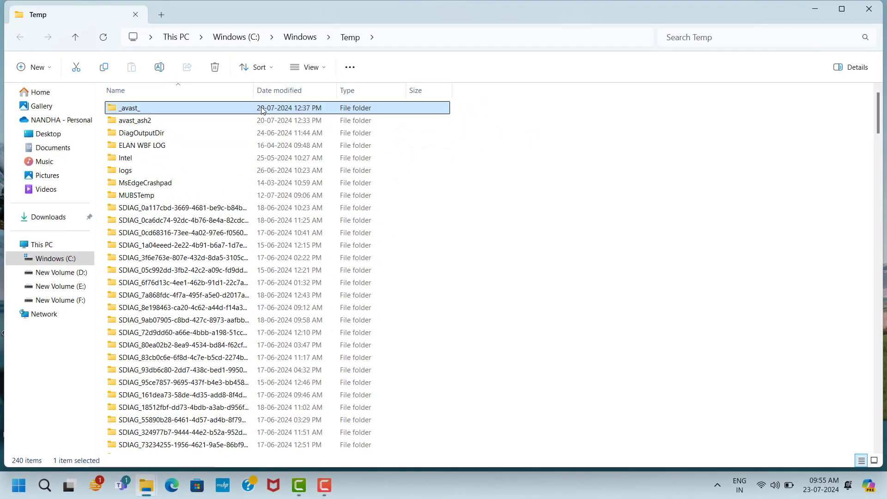
key("ctrl+a")
right_click(262, 110)
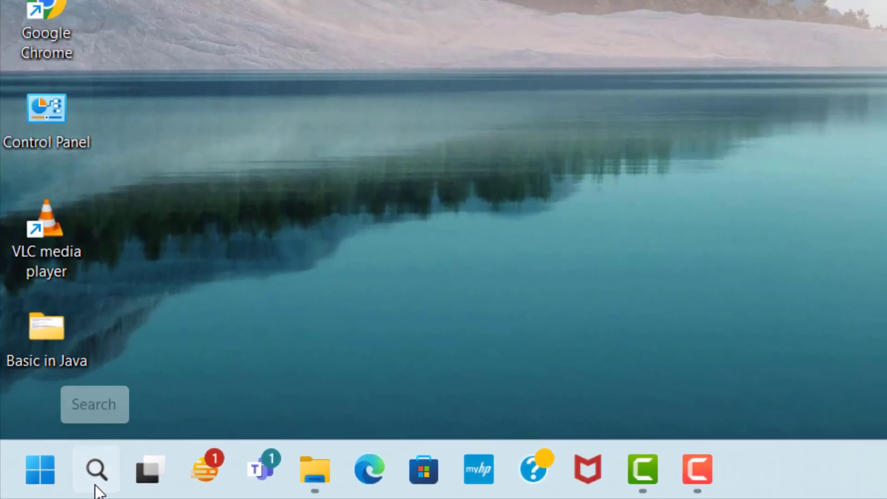
Find the Check for updates system setting through Windows search and start a check for Windows updates
left_click(101, 485)
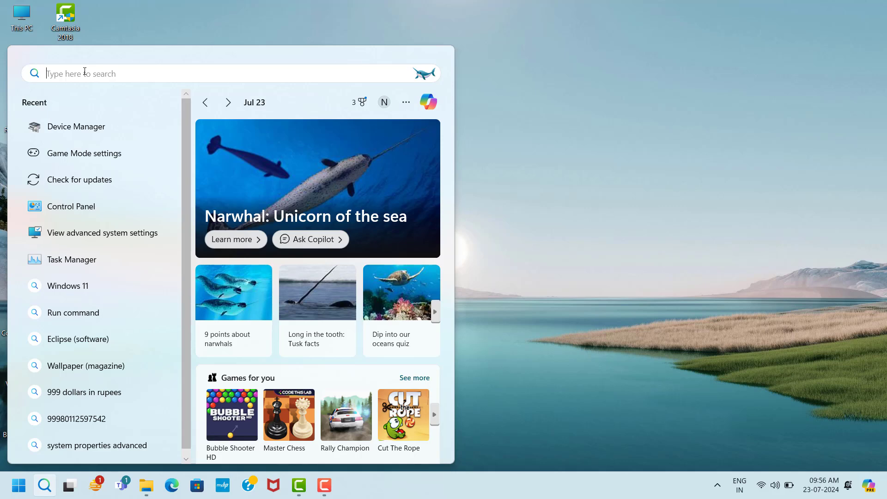
type("che")
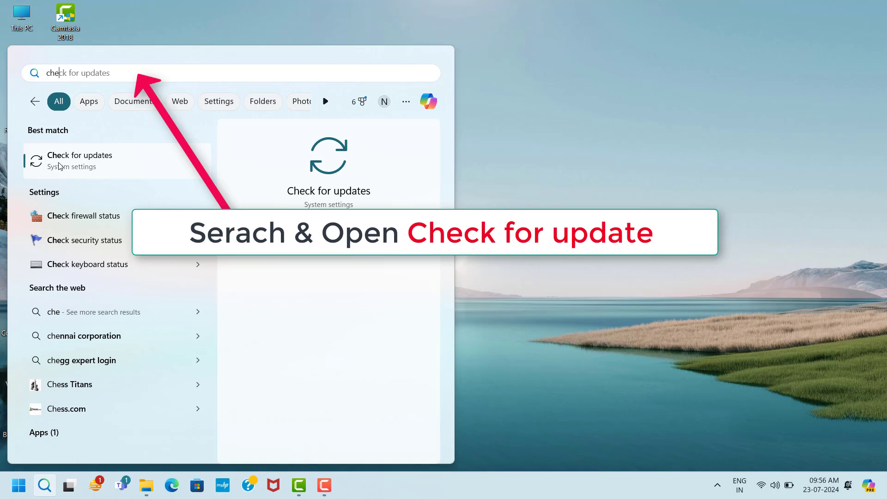
left_click(141, 166)
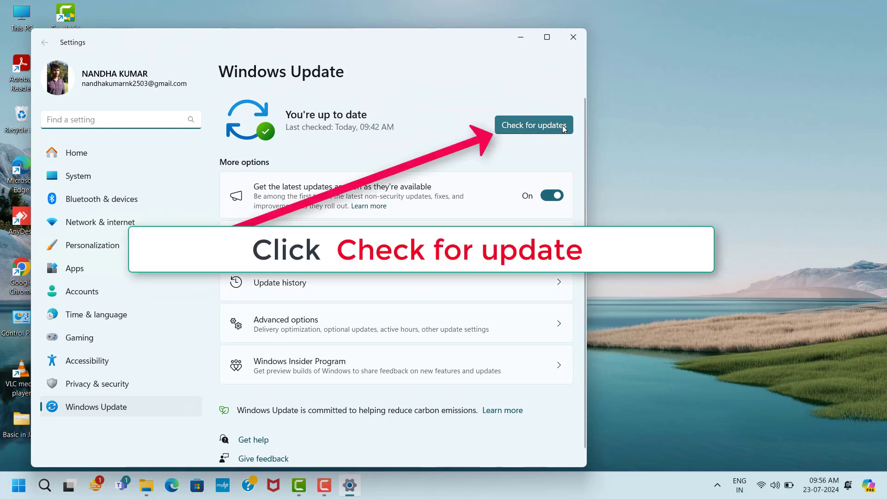
left_click(547, 126)
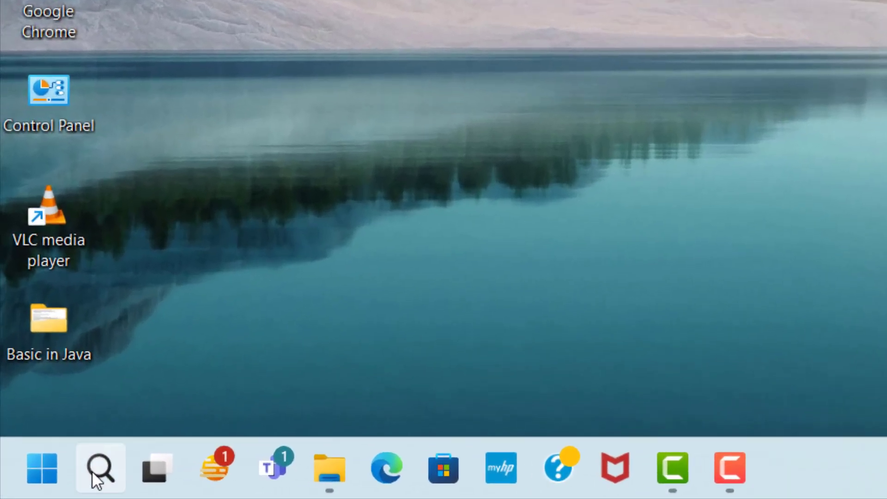
Find the Game Mode settings through Windows search and turn Game Mode on
left_click(95, 478)
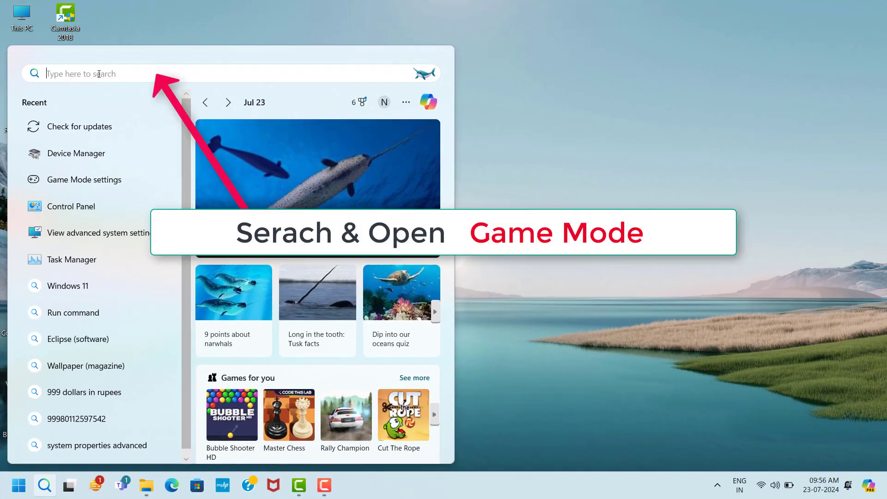
type("game m")
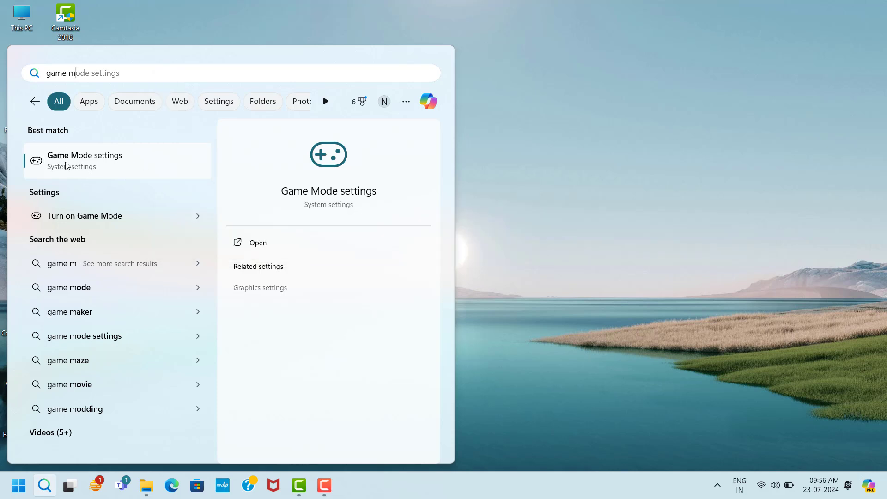
left_click(129, 166)
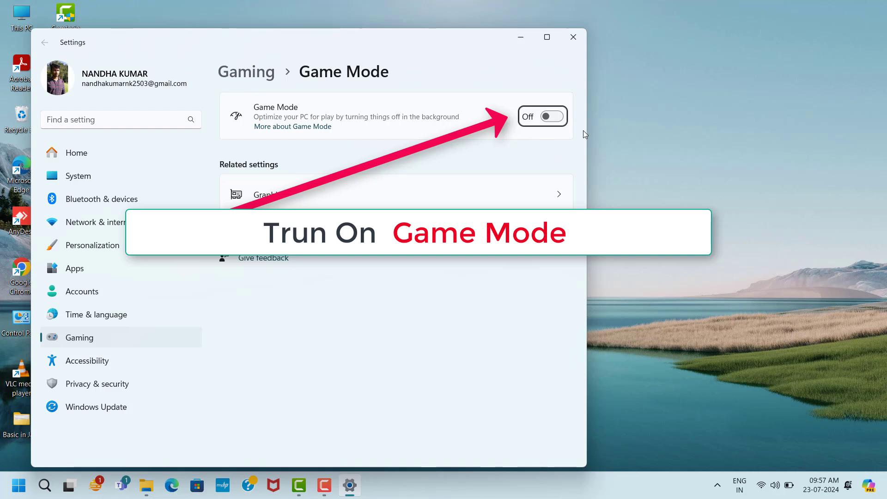
left_click(552, 116)
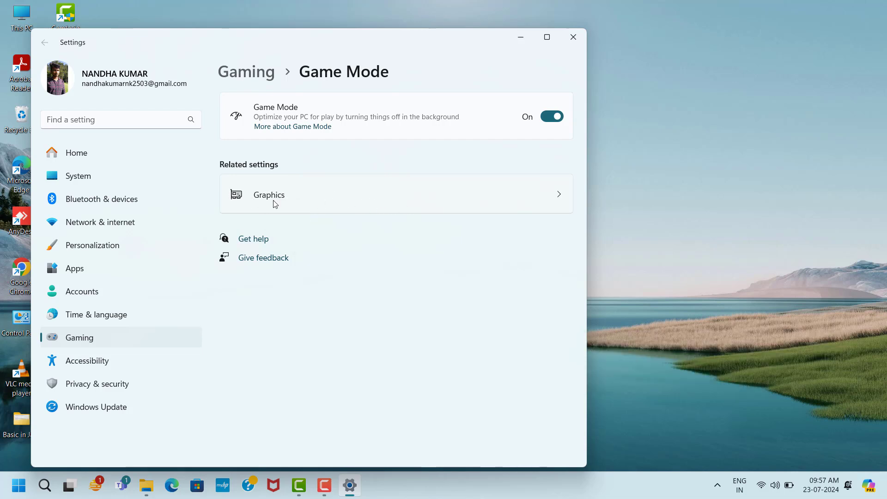
Open the related Graphics settings and go to the default graphics settings
left_click(351, 202)
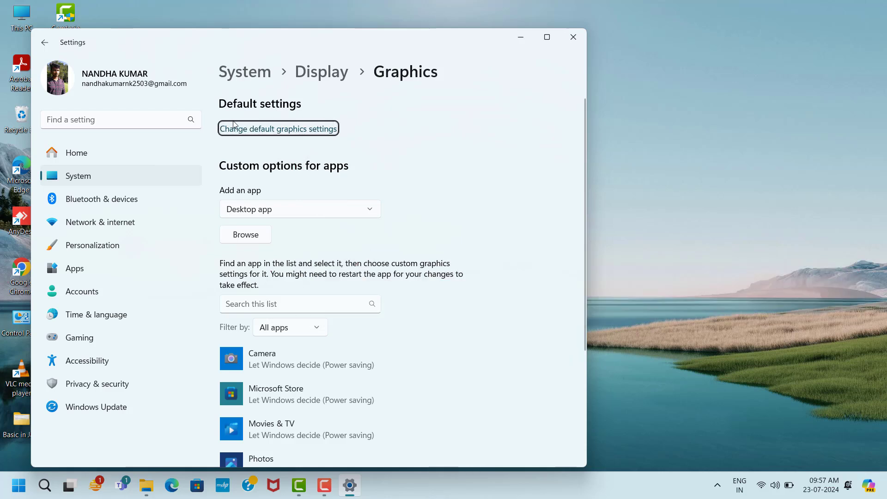
left_click(296, 127)
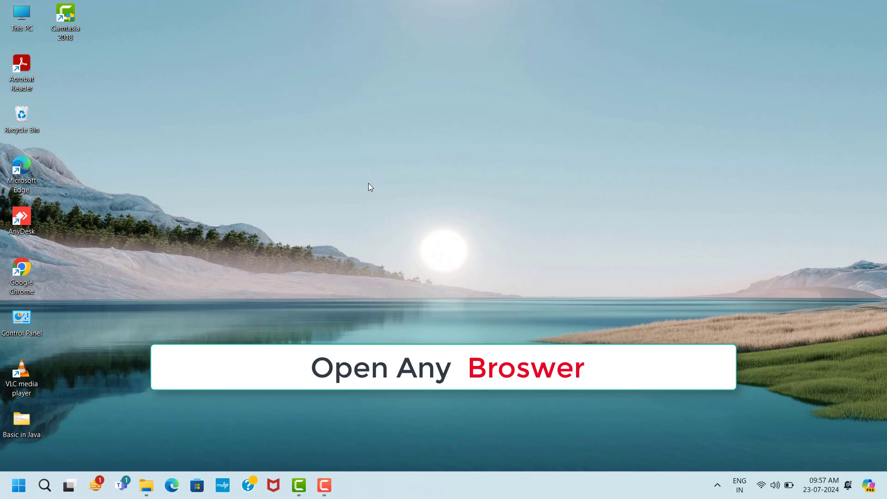
Open Google Chrome and search Google for "directx setup"
double_click(20, 283)
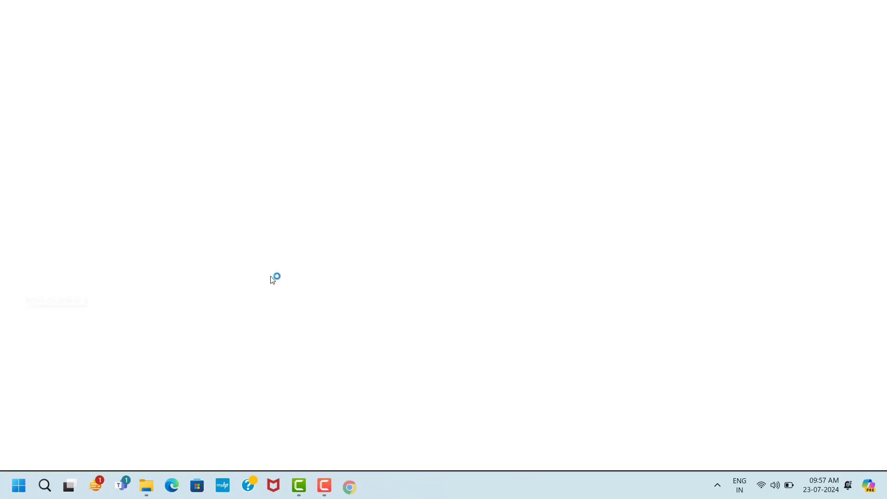
left_click(334, 252)
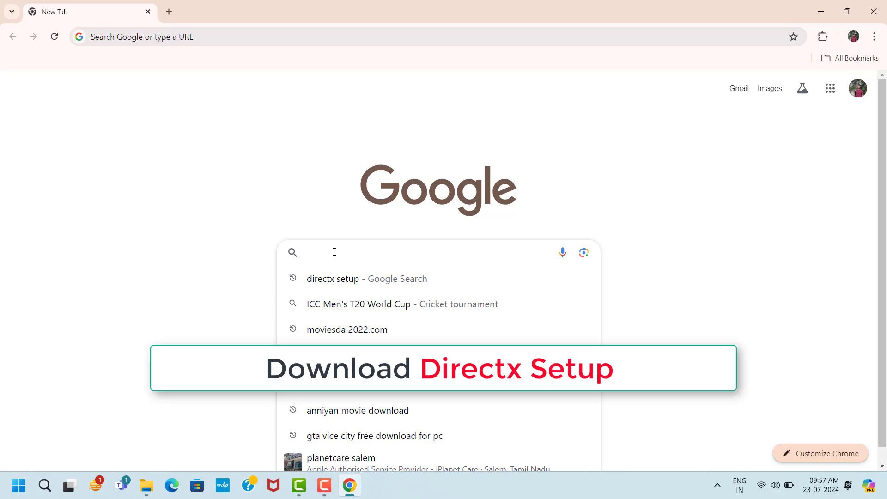
type("directx setup")
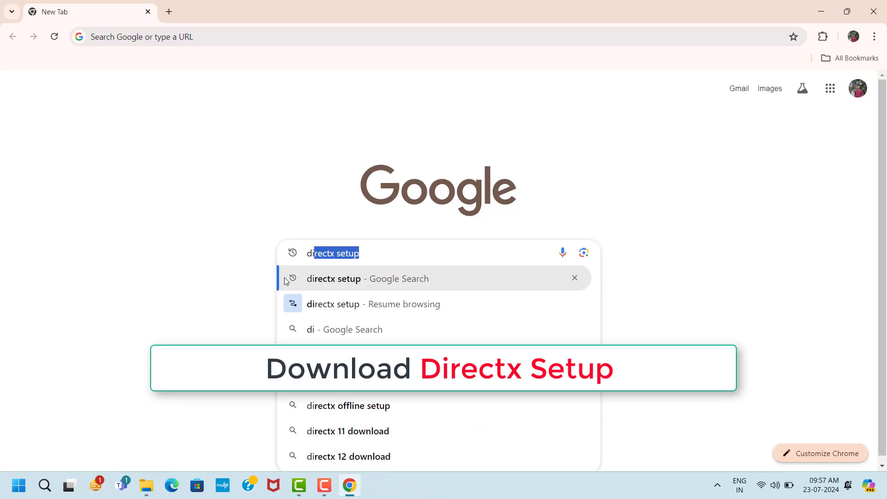
left_click(318, 279)
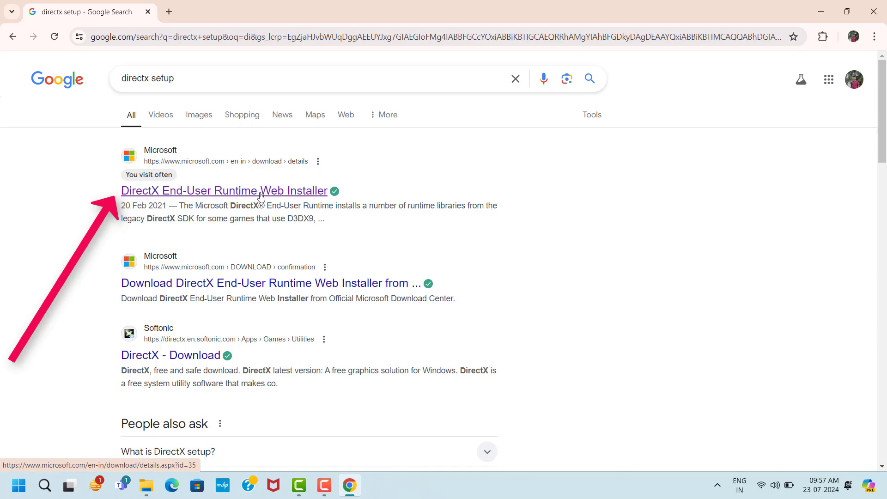
Open Microsoft's DirectX End-User Runtime Web Installer page and download the English installer, dxwebsetup.exe
left_click(233, 194)
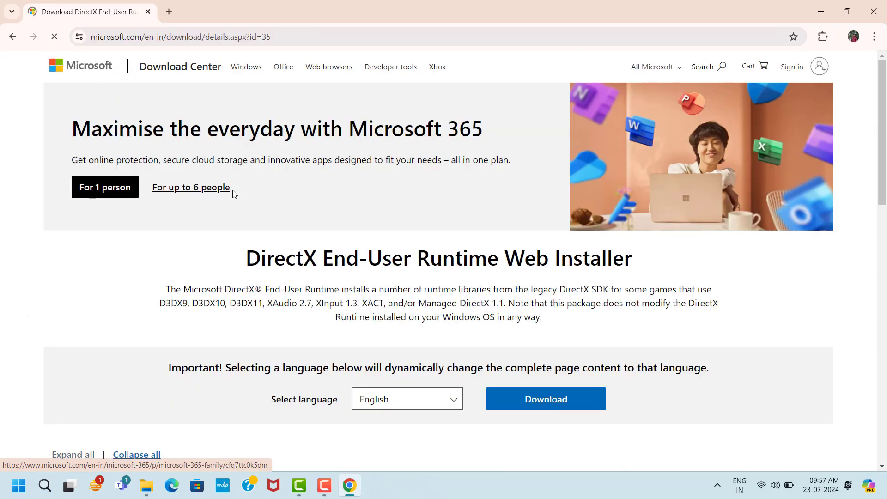
scroll(452, 237, "down", 5)
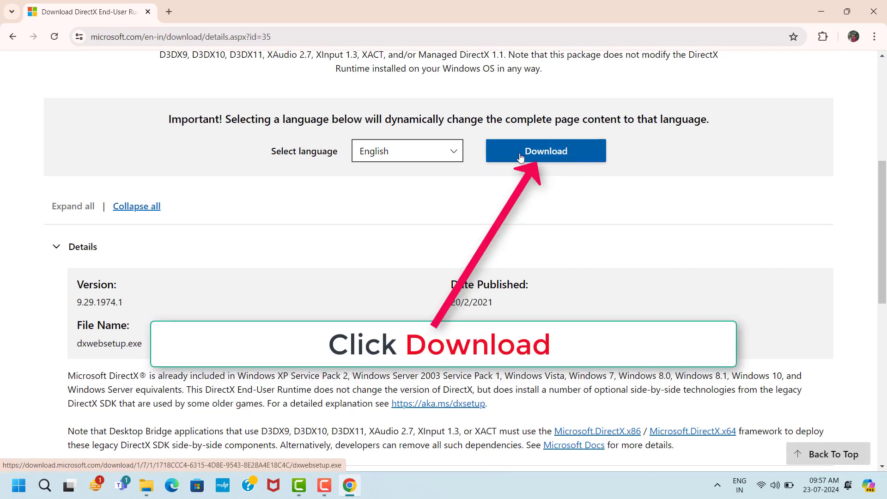
left_click(548, 157)
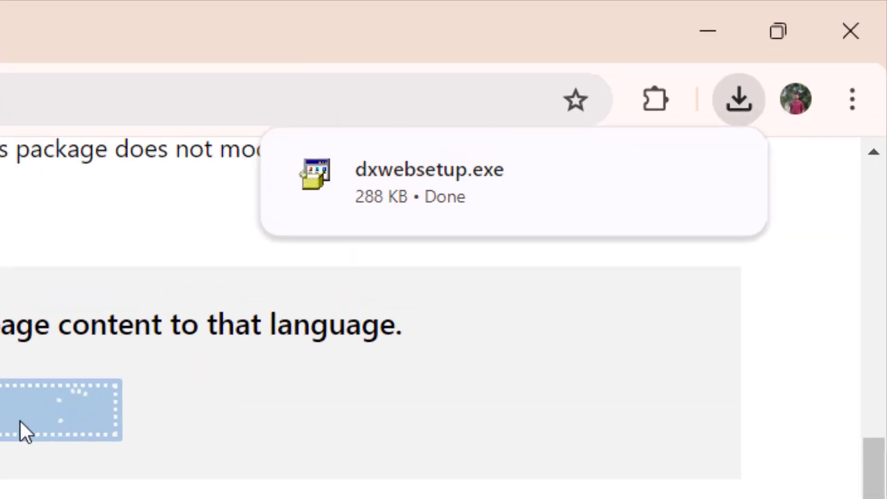
Run the downloaded dxwebsetup.exe, accept the license agreement, and go through the DirectX setup wizard to the end
left_click(718, 180)
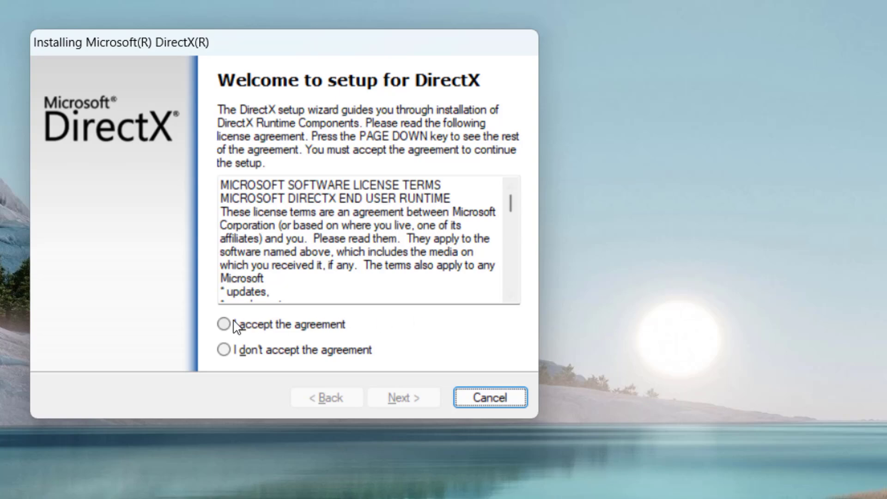
left_click(224, 325)
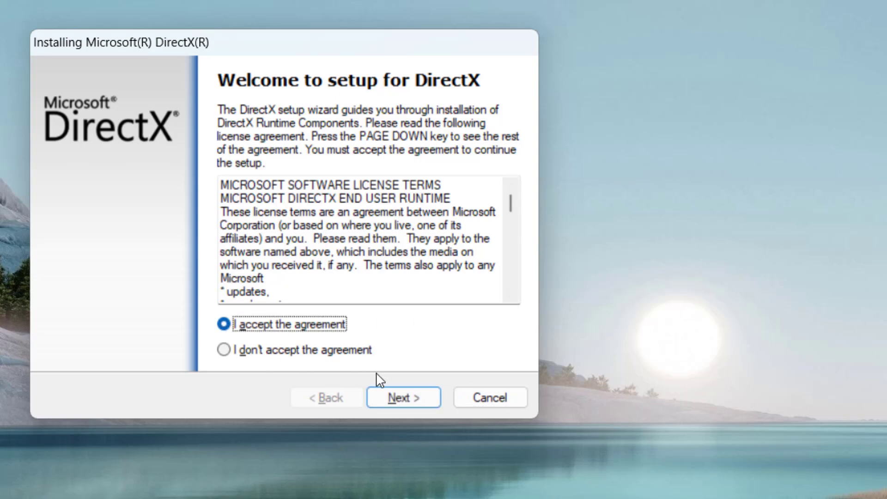
left_click(420, 400)
left_click(421, 400)
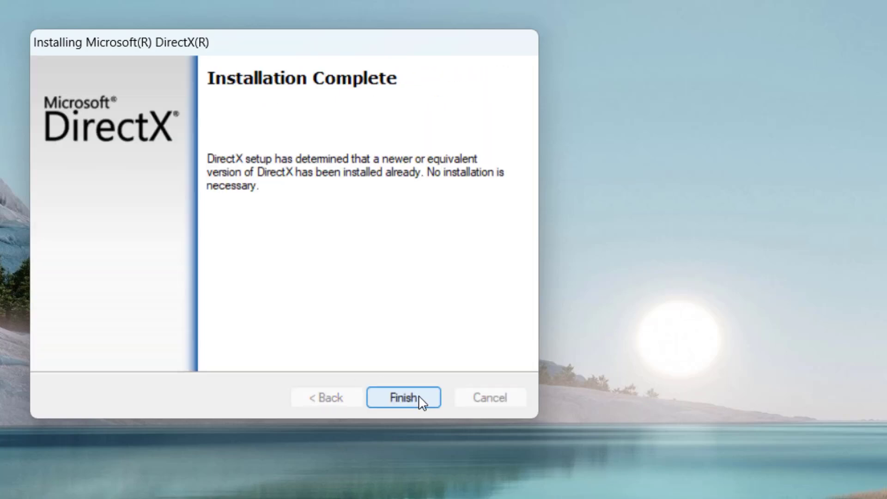
left_click(421, 401)
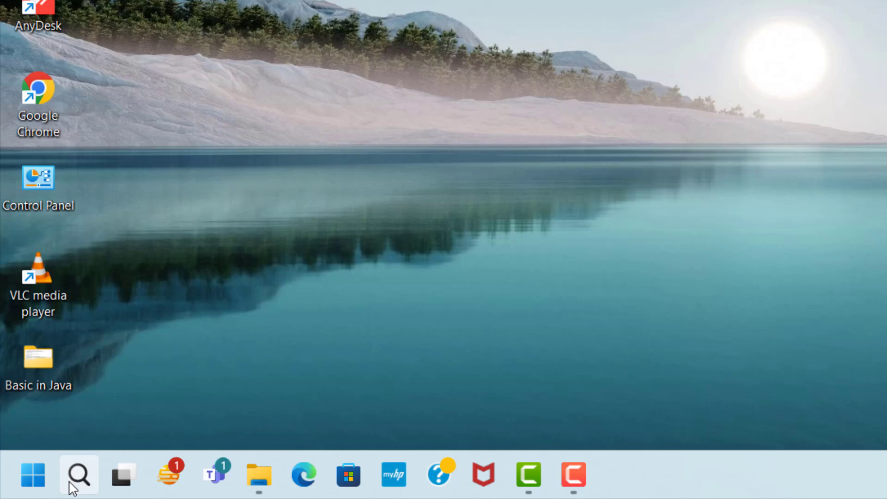
Search Windows for Device Manager, open it, and expand the Display adapters category
left_click(74, 483)
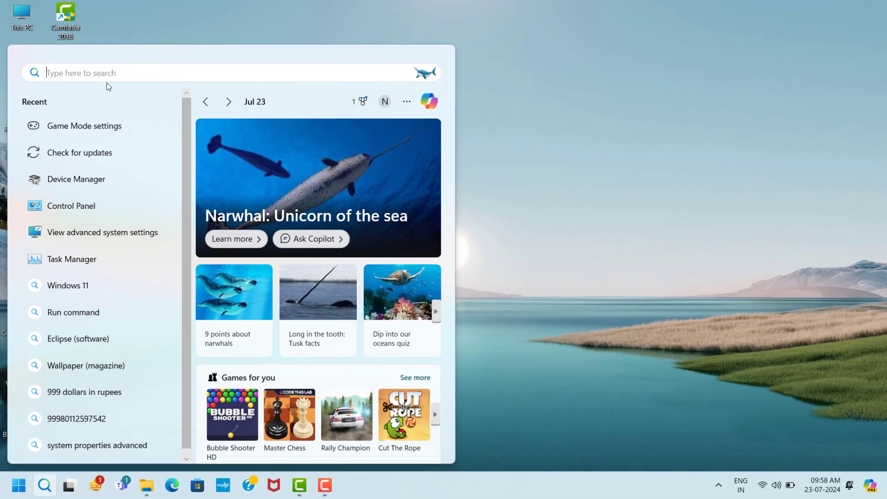
type("dev")
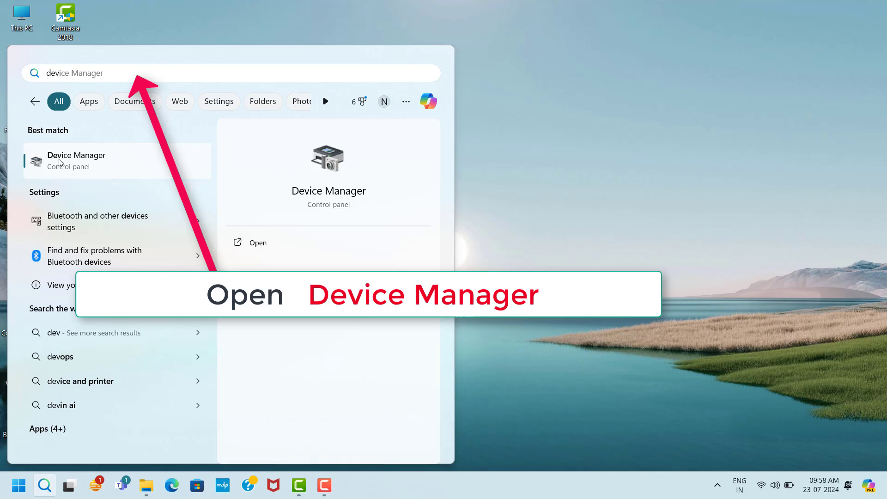
left_click(129, 167)
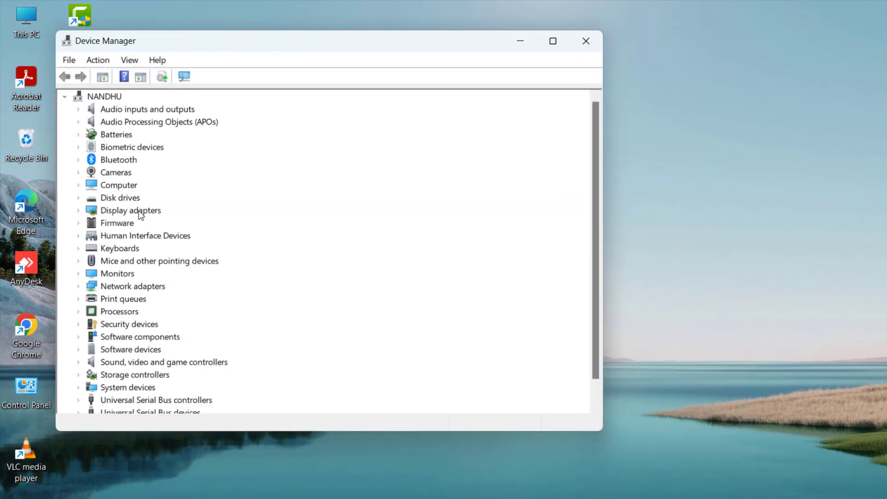
left_click(116, 212)
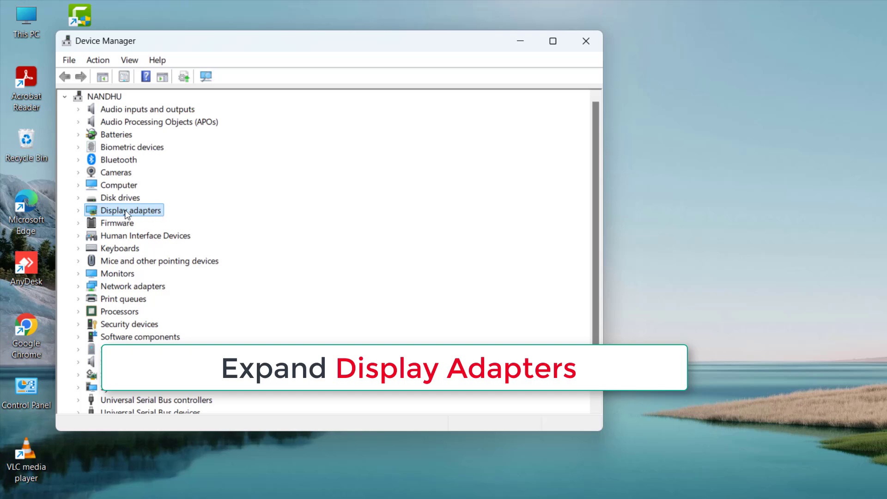
left_click(78, 211)
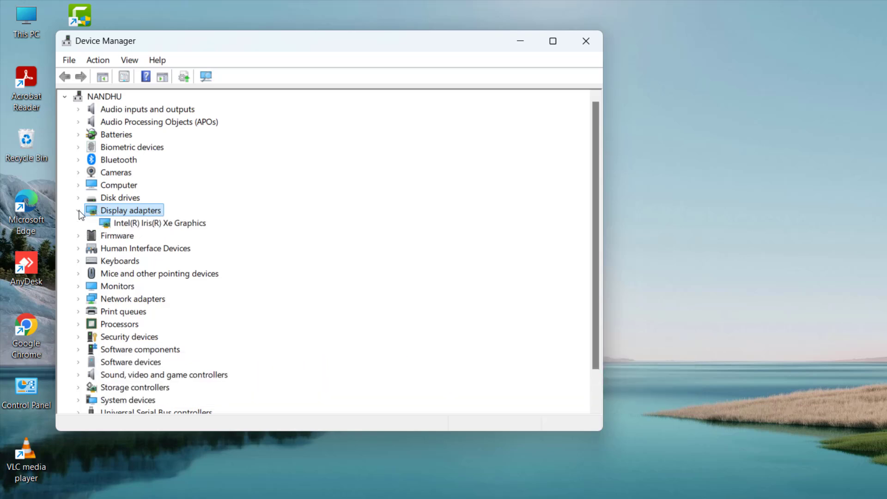
Update the Intel(R) Iris(R) Xe Graphics driver by browsing the computer, picking Intel(R) Iris(R) Xe Graphics from the available drivers and installing it
left_click(143, 223)
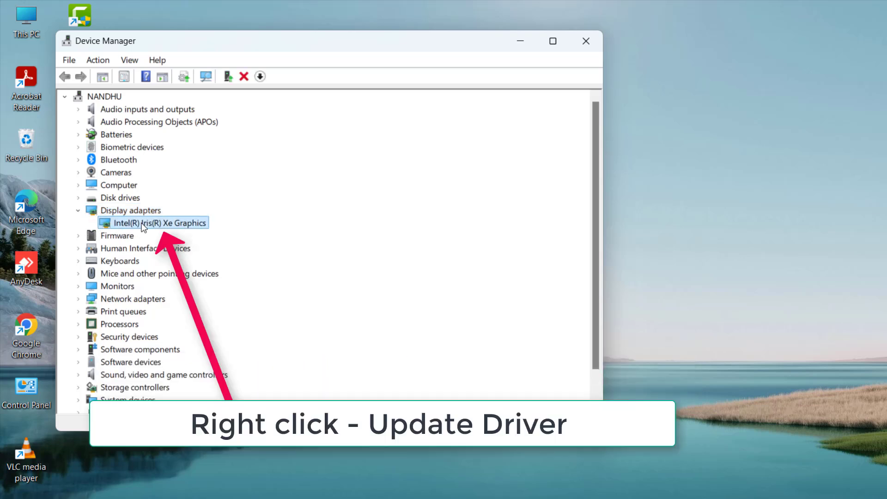
right_click(173, 226)
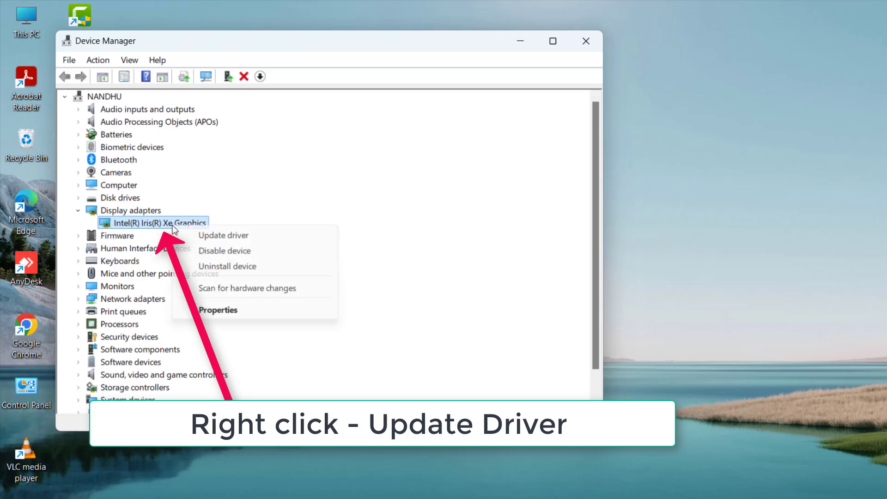
left_click(221, 237)
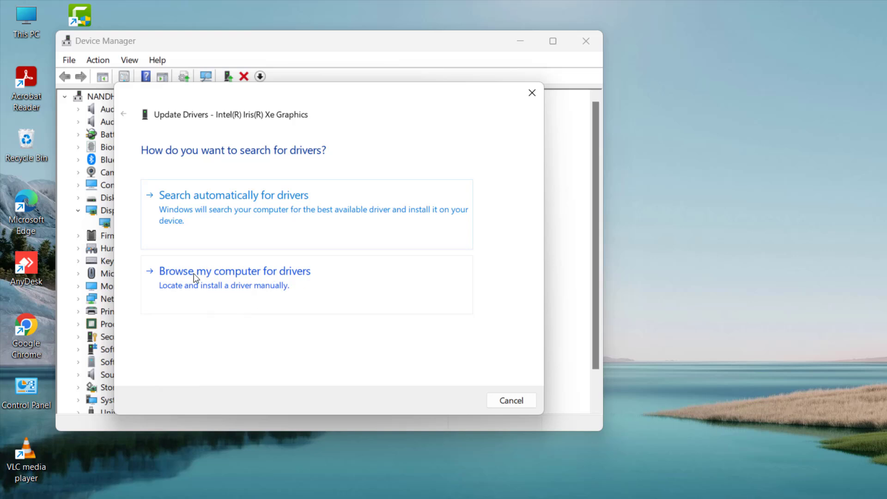
left_click(269, 283)
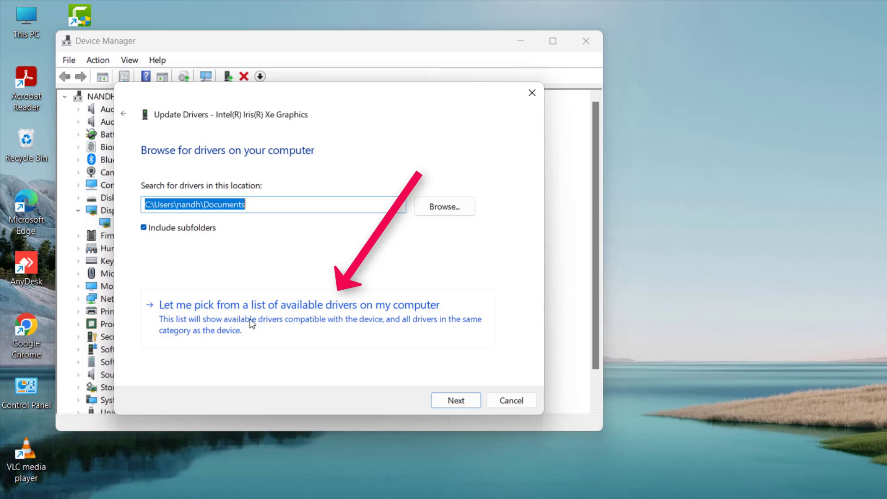
left_click(355, 310)
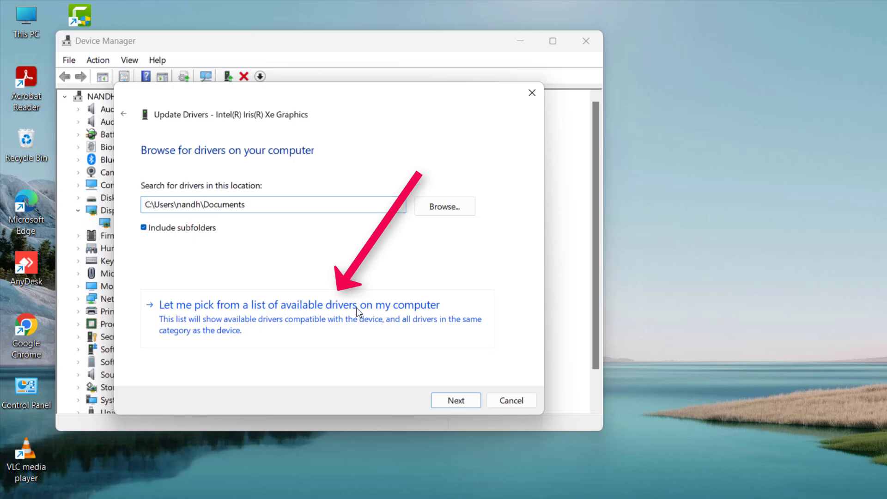
left_click(233, 275)
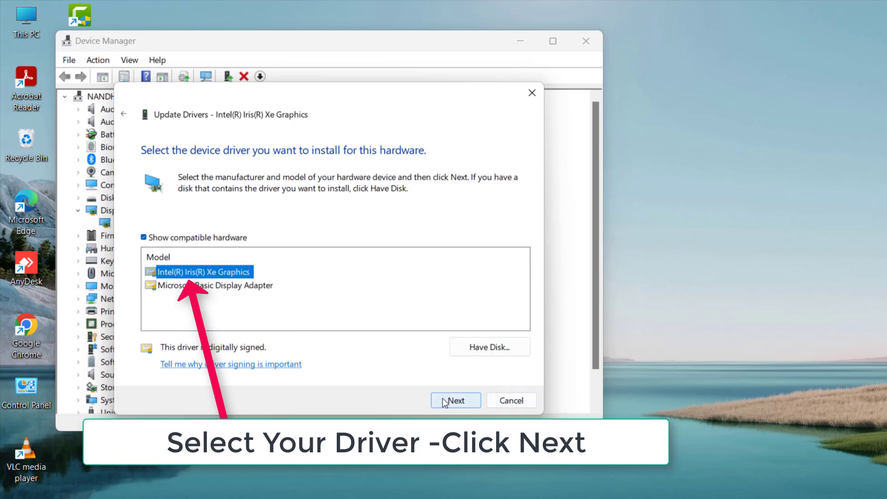
left_click(457, 400)
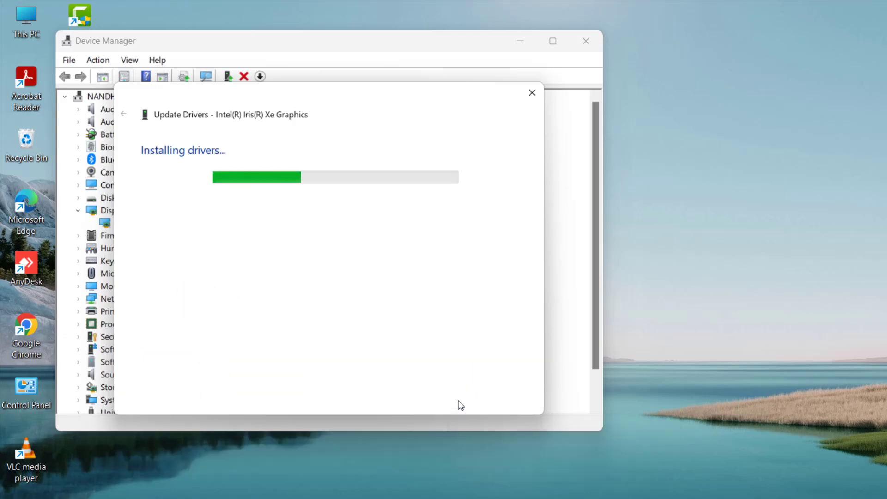